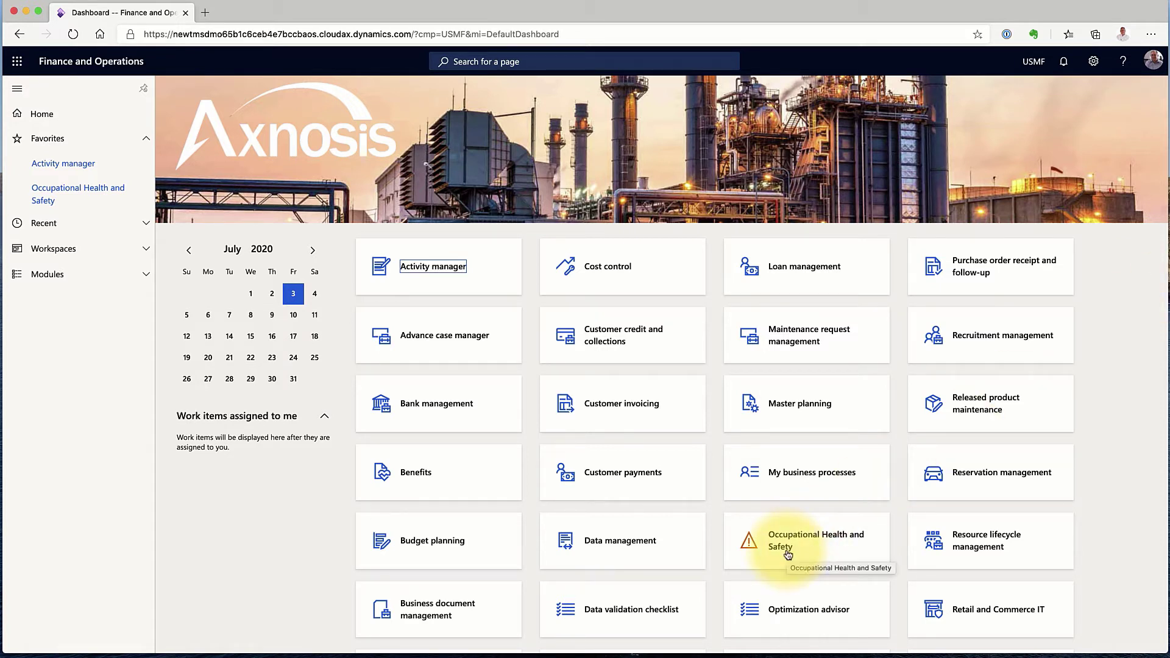
Step: Open the Occupational Health and Safety workspace from Favorites
click(68, 193)
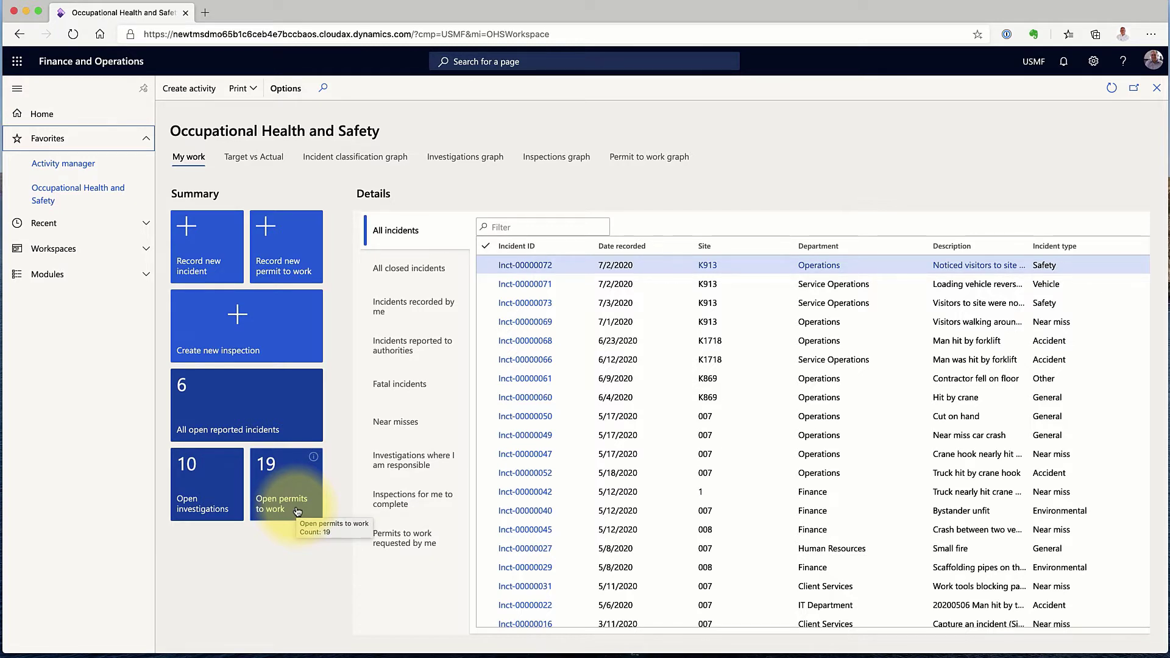
Step: Start a new incident about safety boots, dated the 1st at hour 09
click(200, 248)
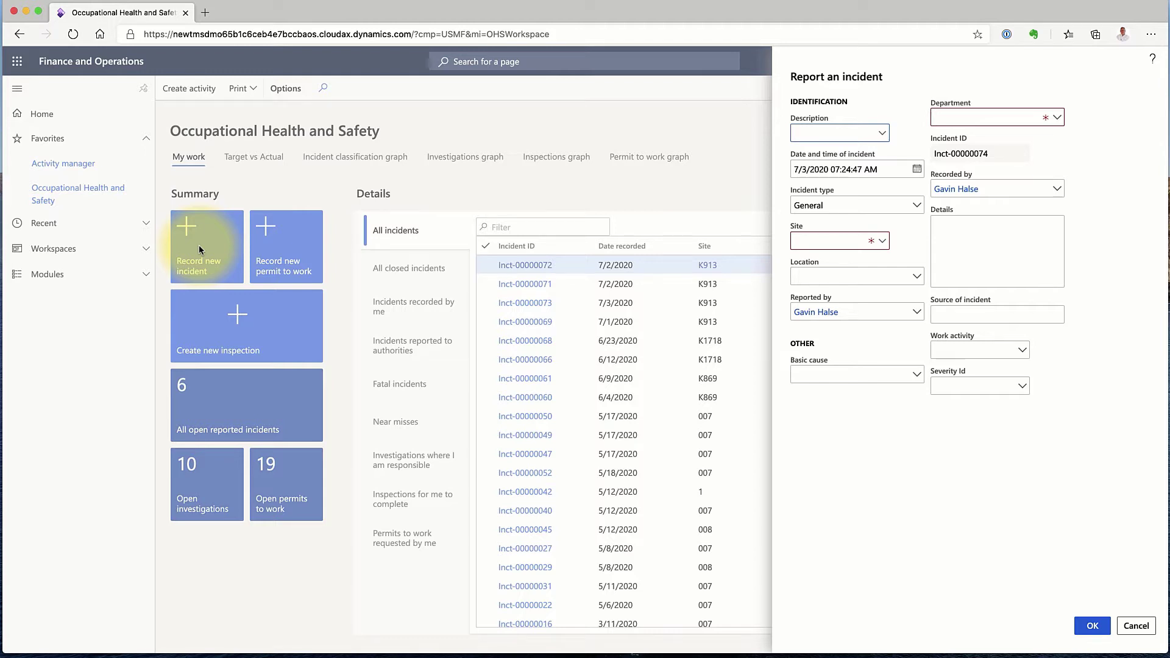
text(Safety boots not be...)
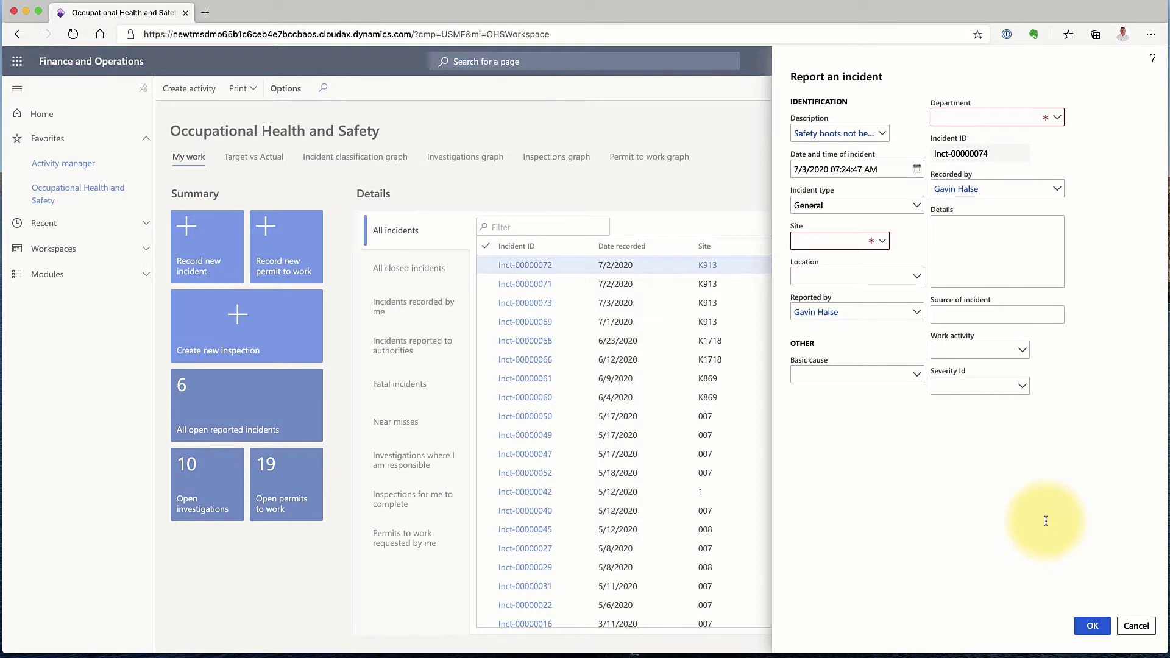
click(917, 170)
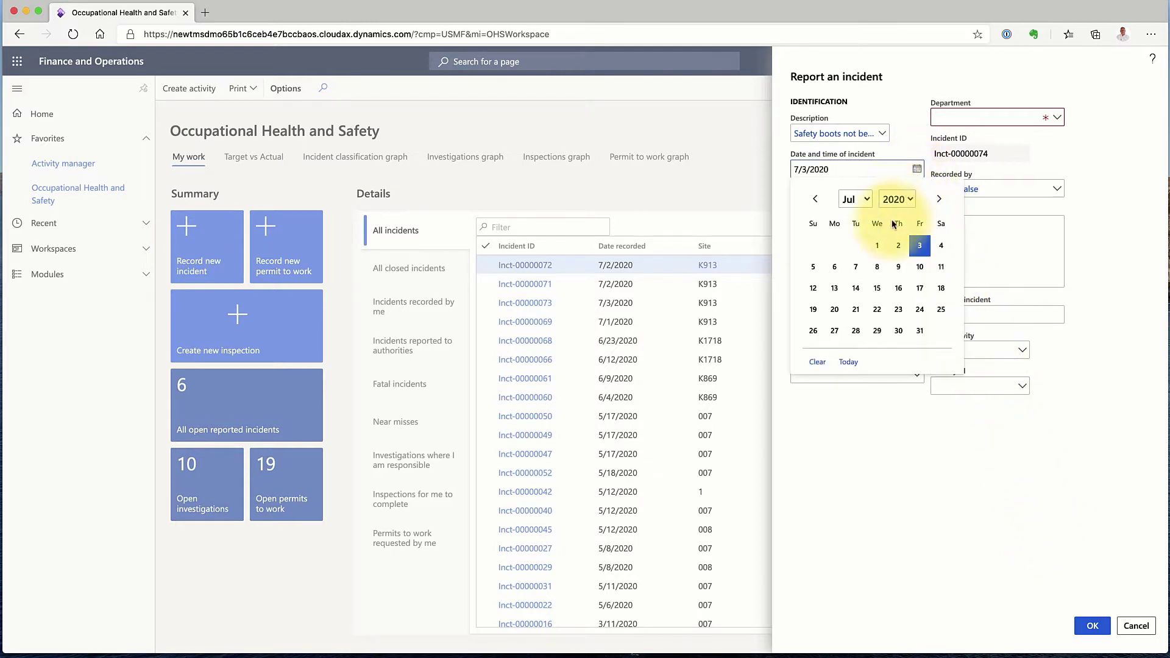
click(877, 244)
double_click(837, 170)
text(09:24:47 AM)
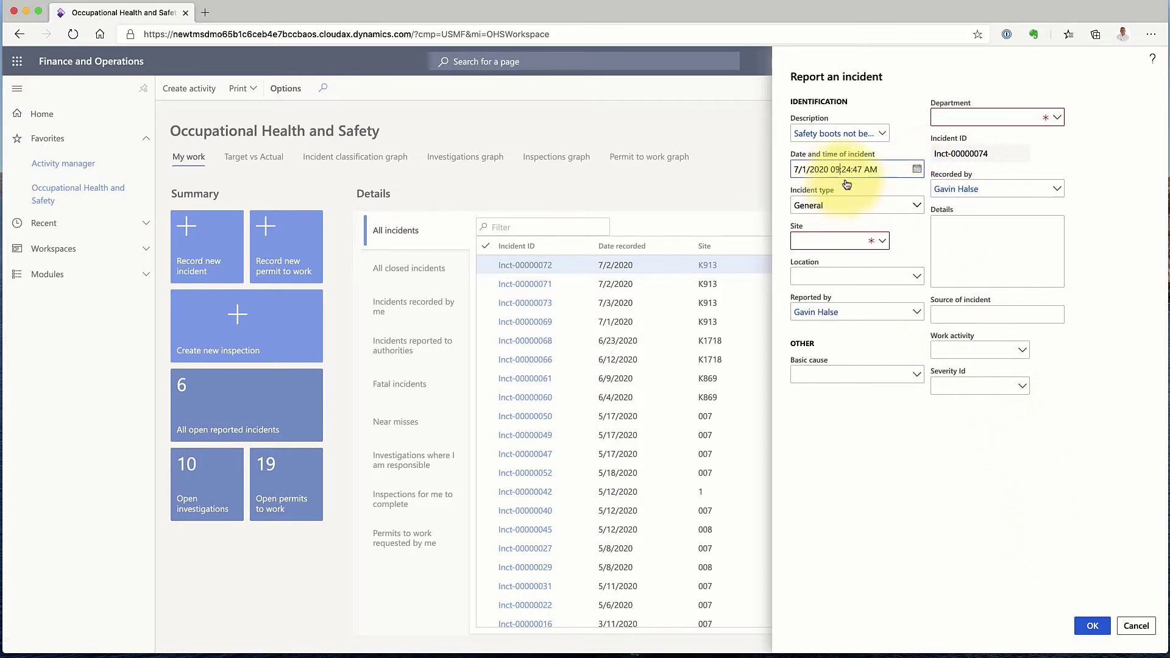
Step: Set the incident type to Safety and the site to K913
click(917, 205)
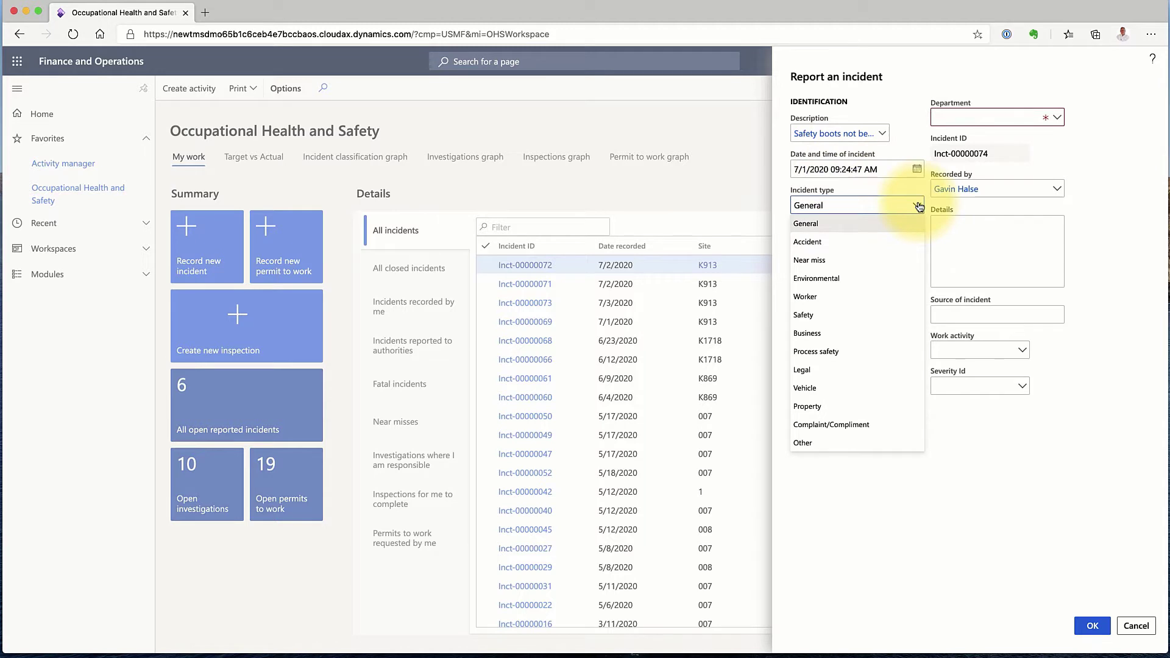
key(s)
key(Return)
click(883, 242)
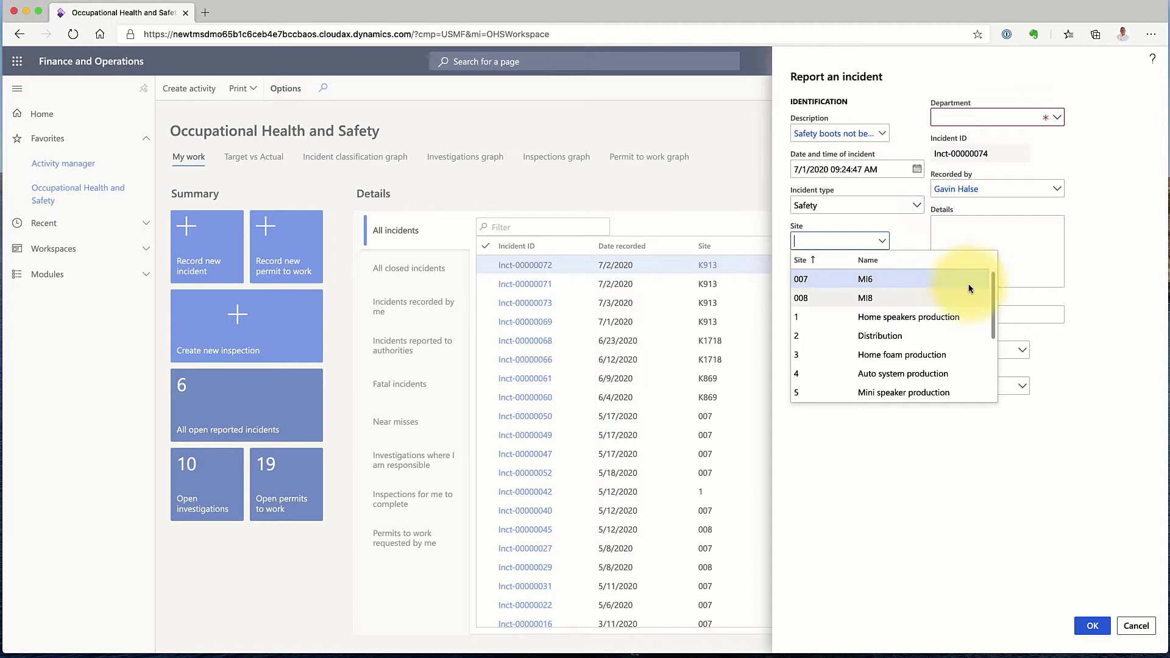
scroll(992, 343, down, 2)
scroll(992, 342, down, 1)
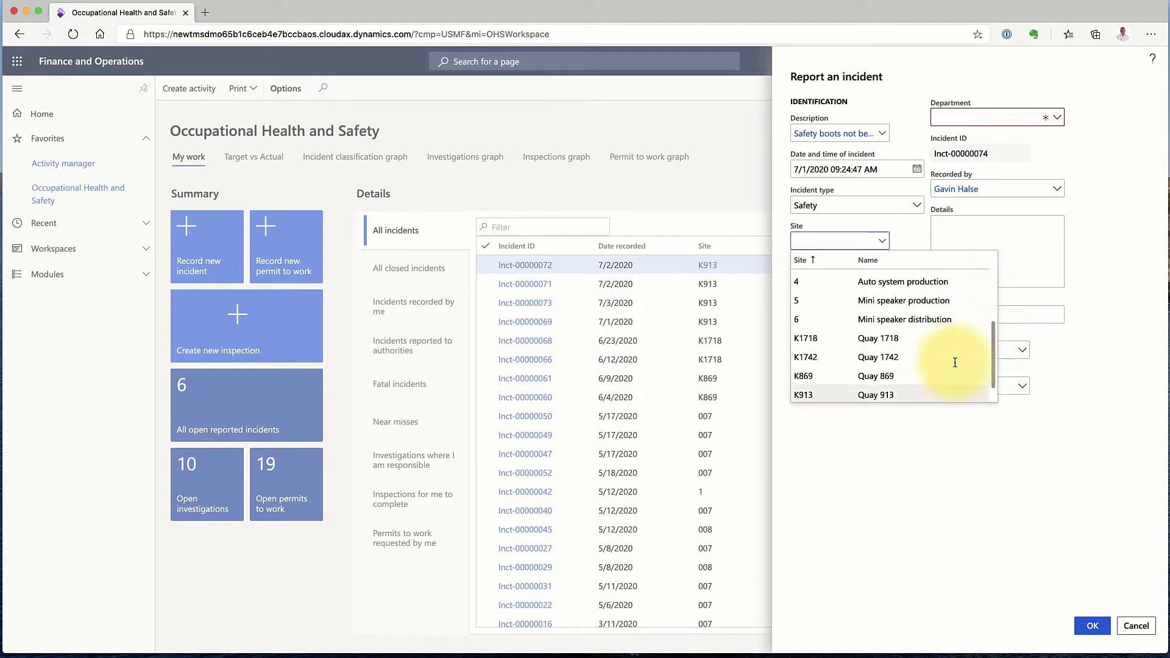
click(879, 394)
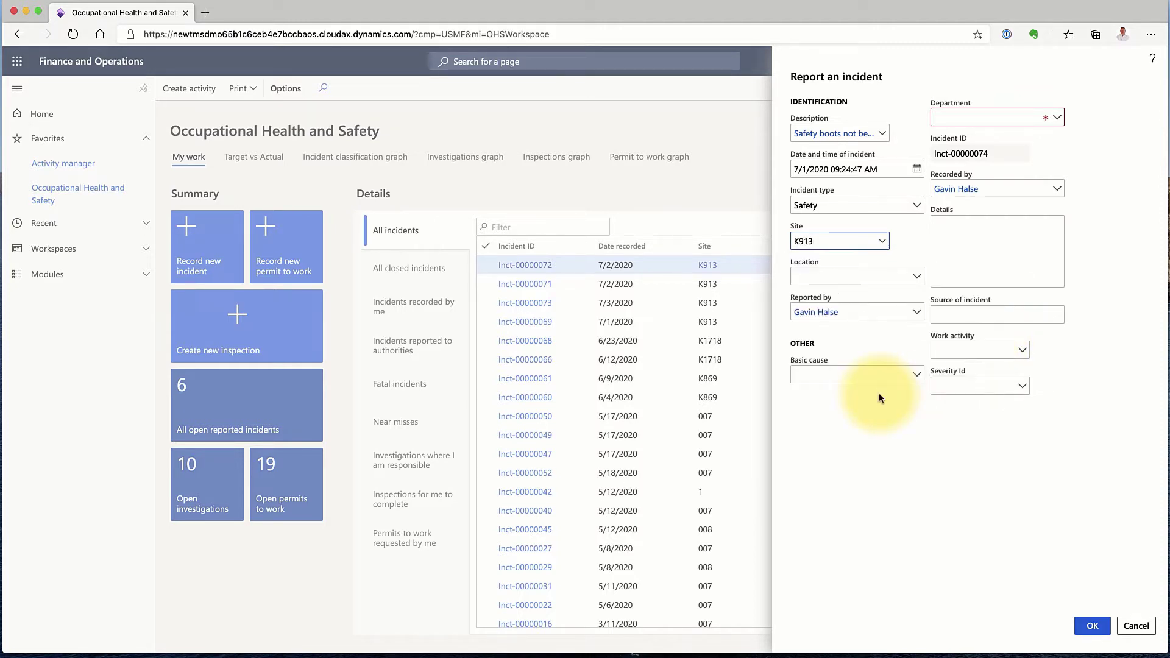
Step: Set location GateOut913 and make a worker found by name filter the reporter
click(916, 278)
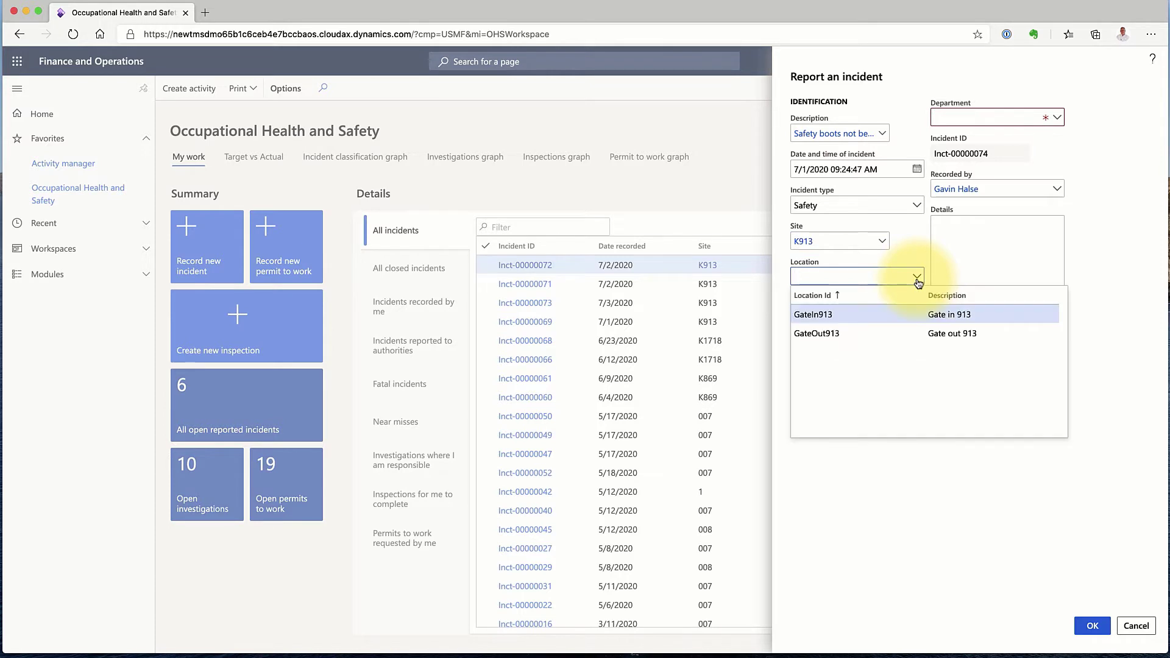
click(826, 334)
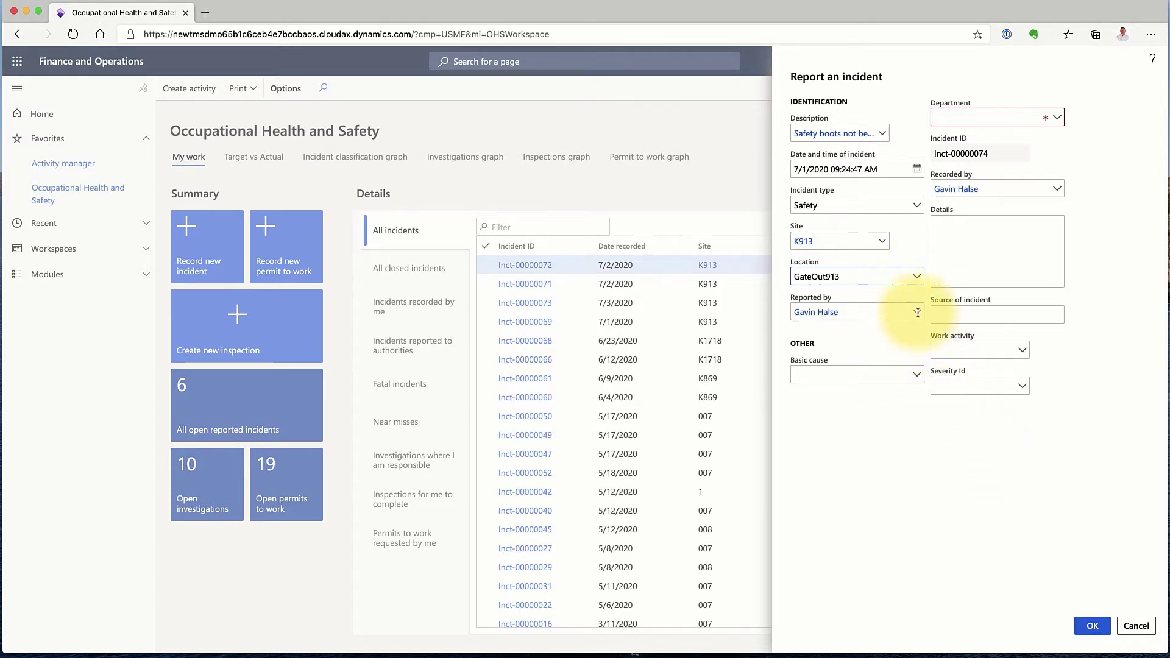
click(917, 314)
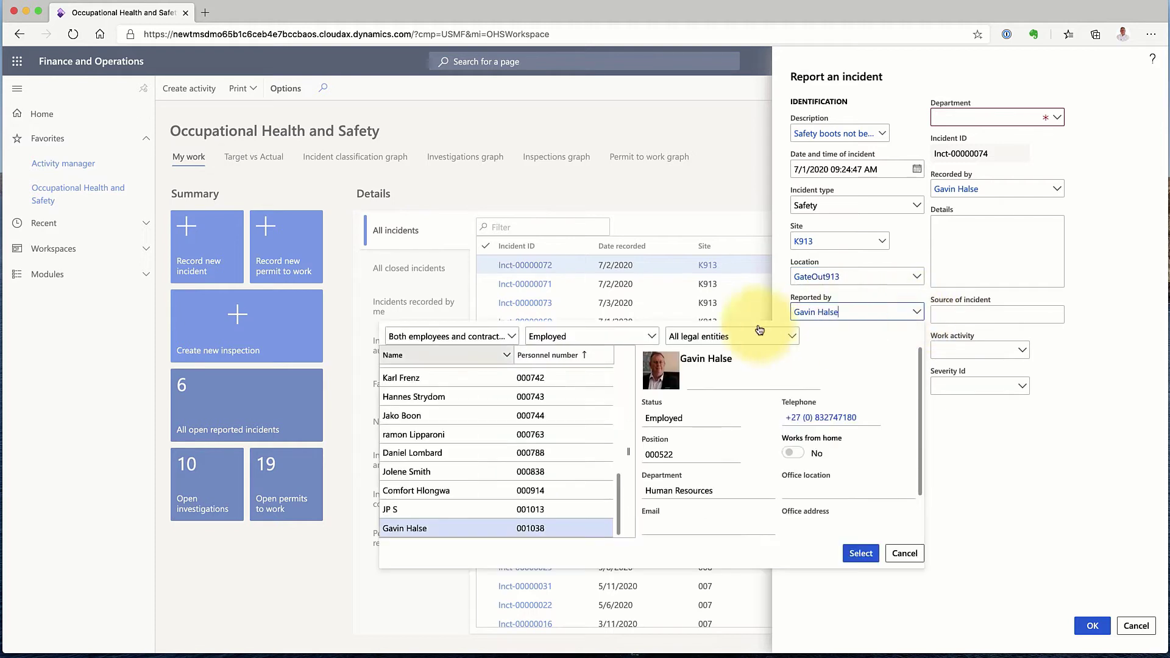
click(395, 355)
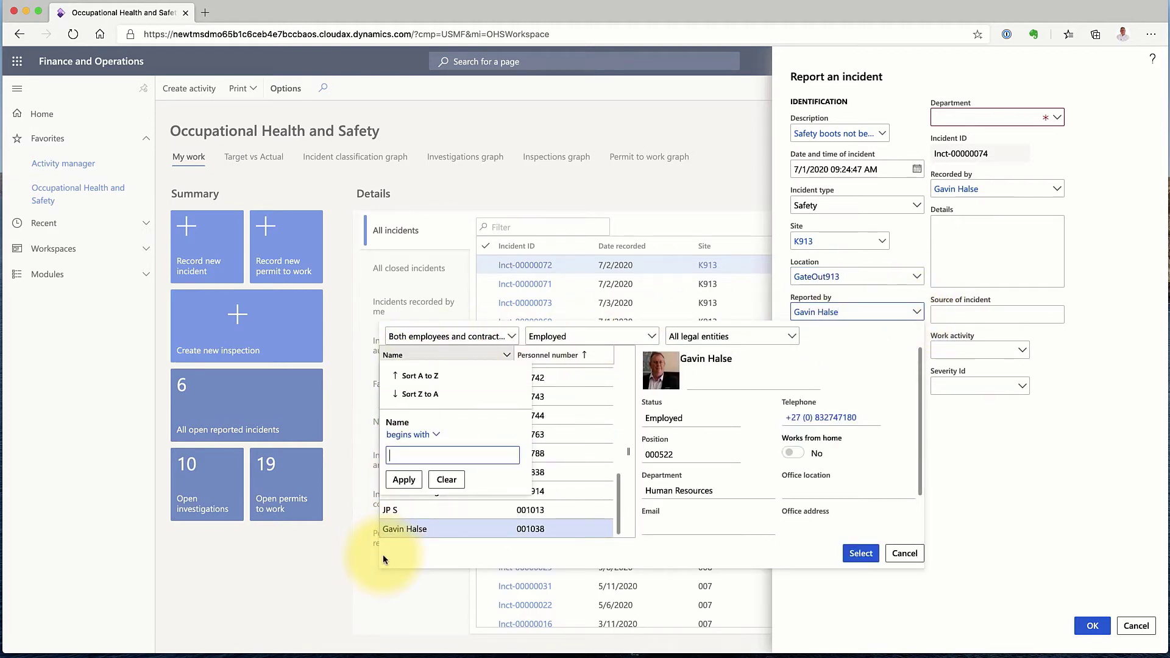
text(pierre)
click(400, 481)
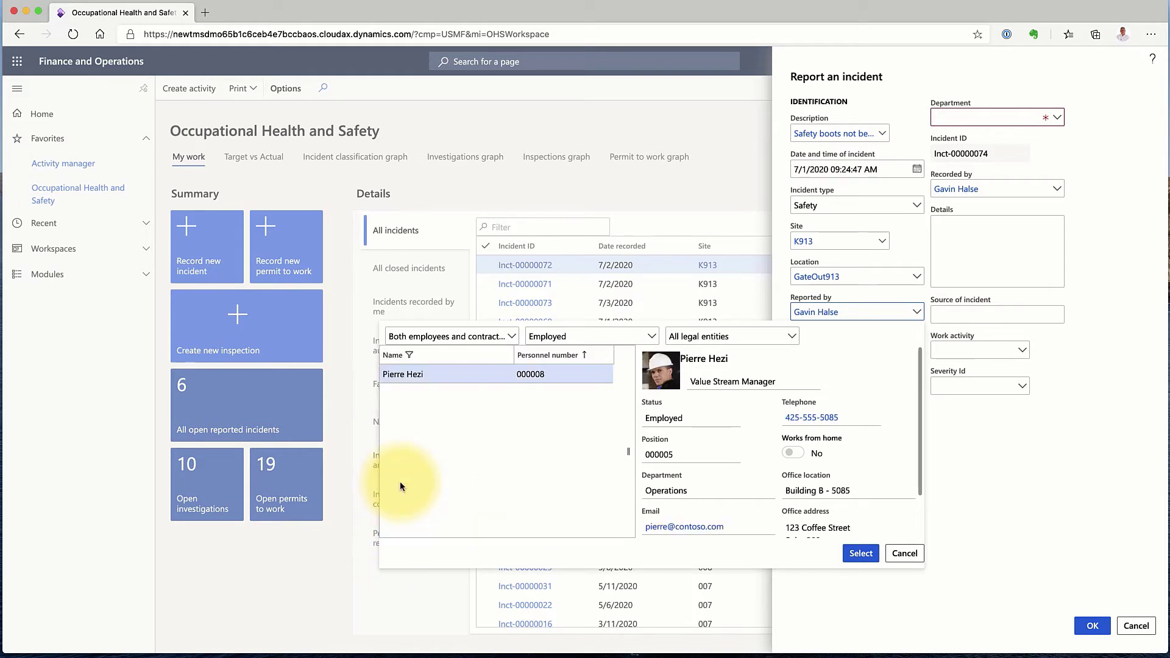
click(858, 554)
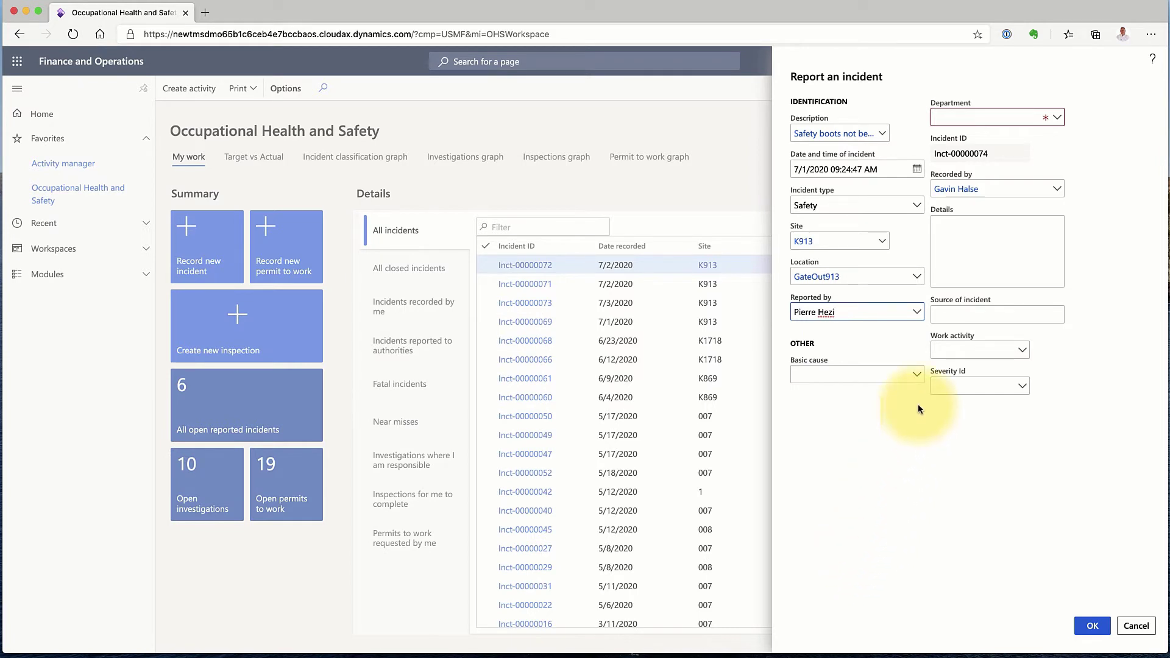
Step: Set the incident's department to Operations
click(916, 374)
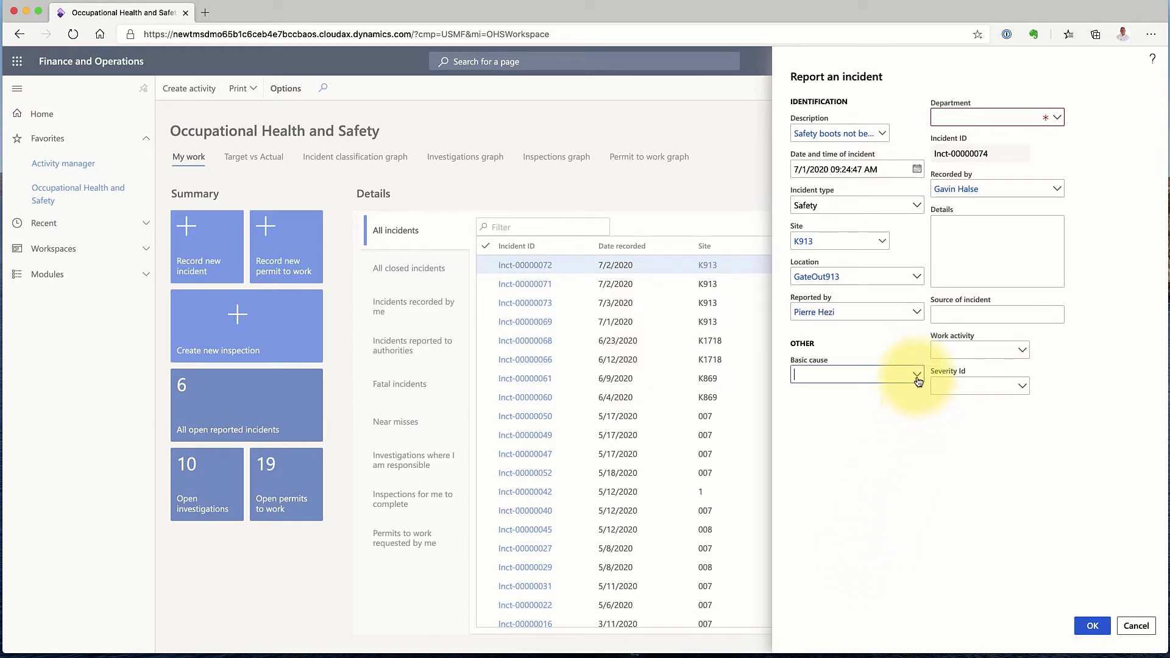
click(1091, 522)
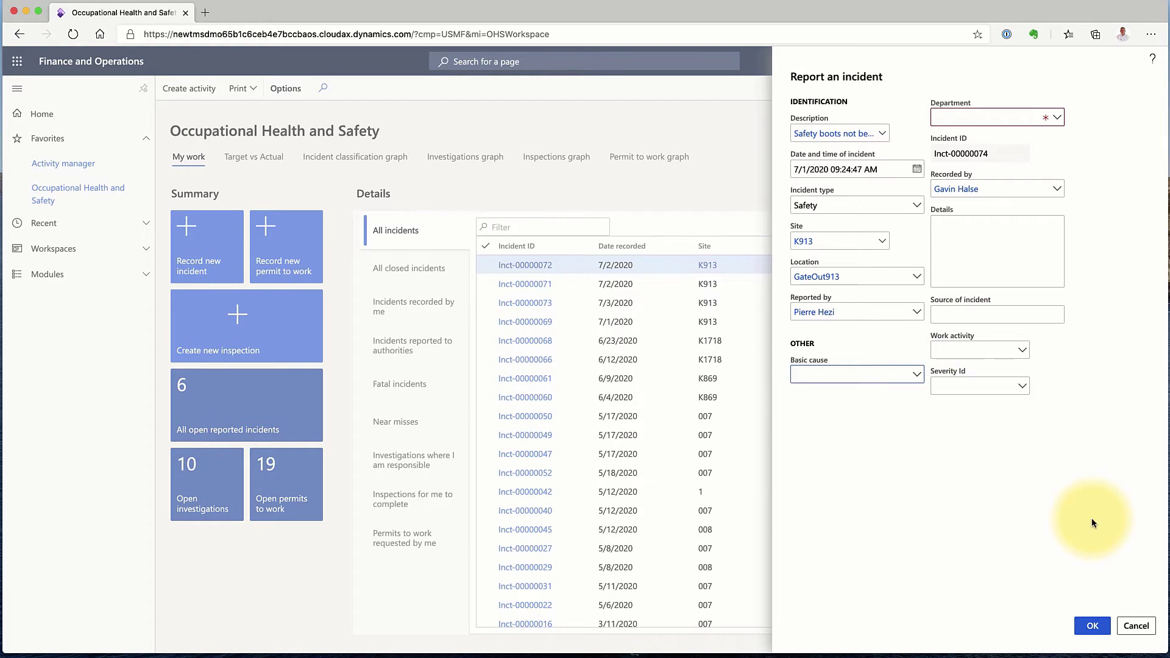
click(1057, 118)
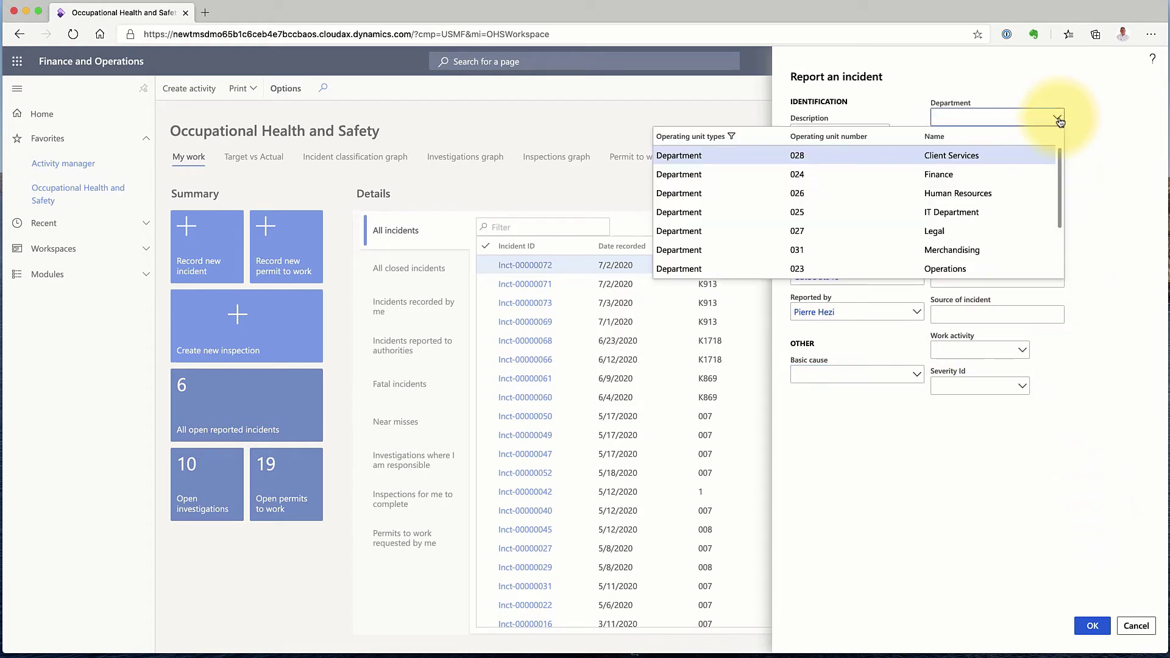
drag(1057, 151, 1056, 227)
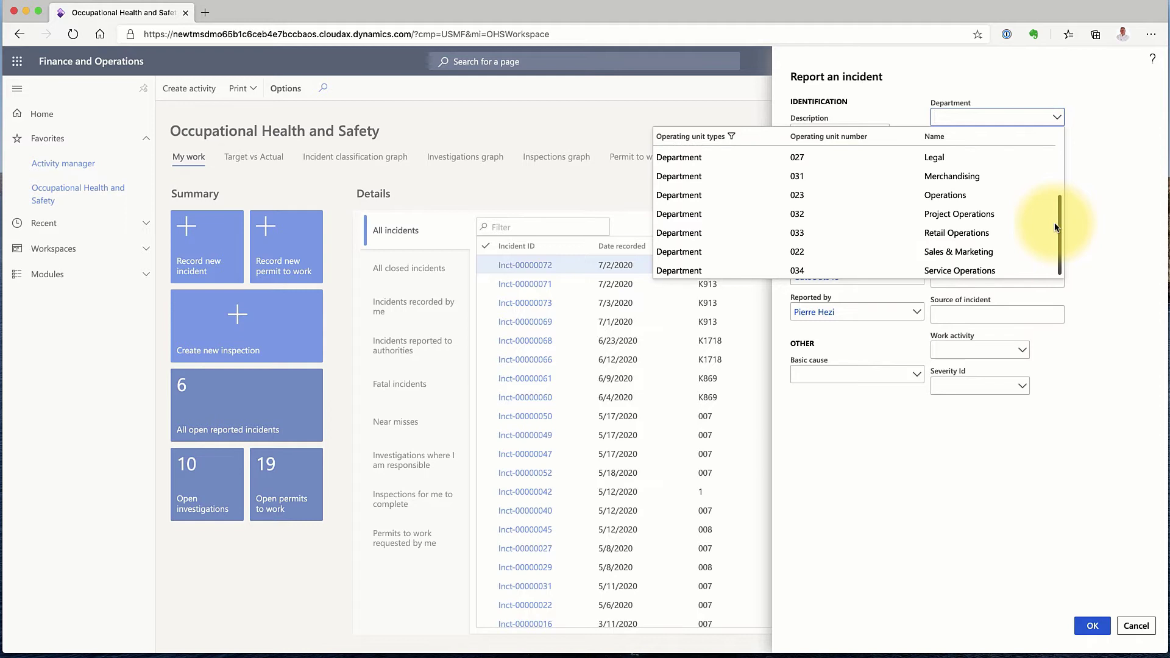
click(954, 213)
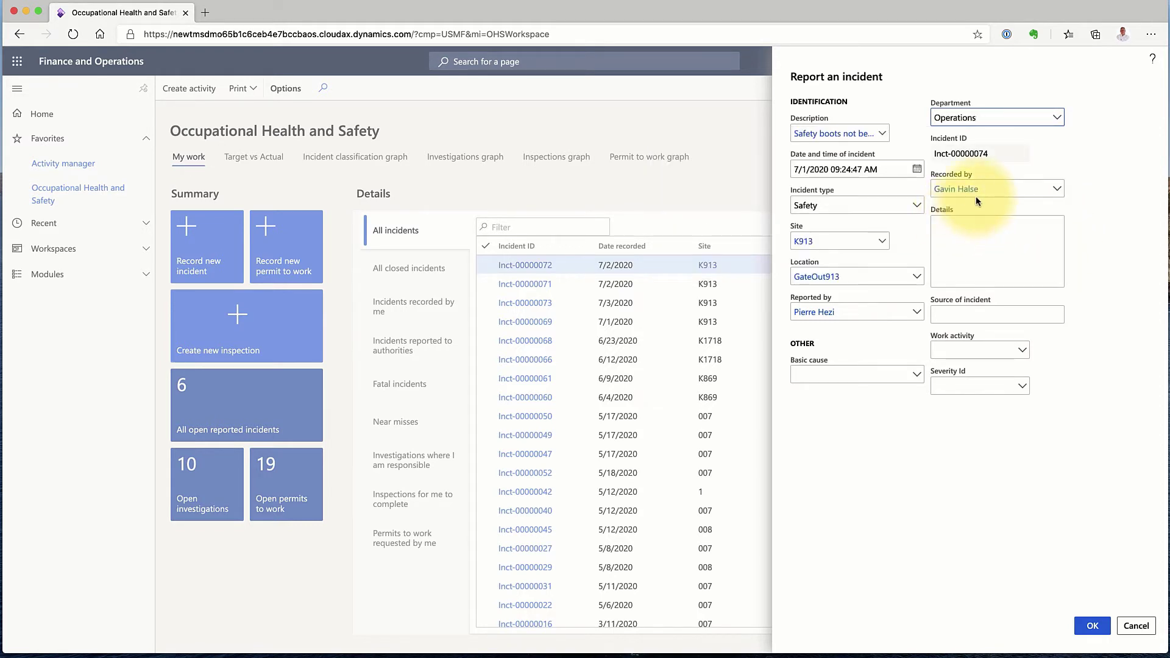
Step: Enter details: 'Construction workers were not wearing appropriate PPE. They were asked to leave site'
click(975, 252)
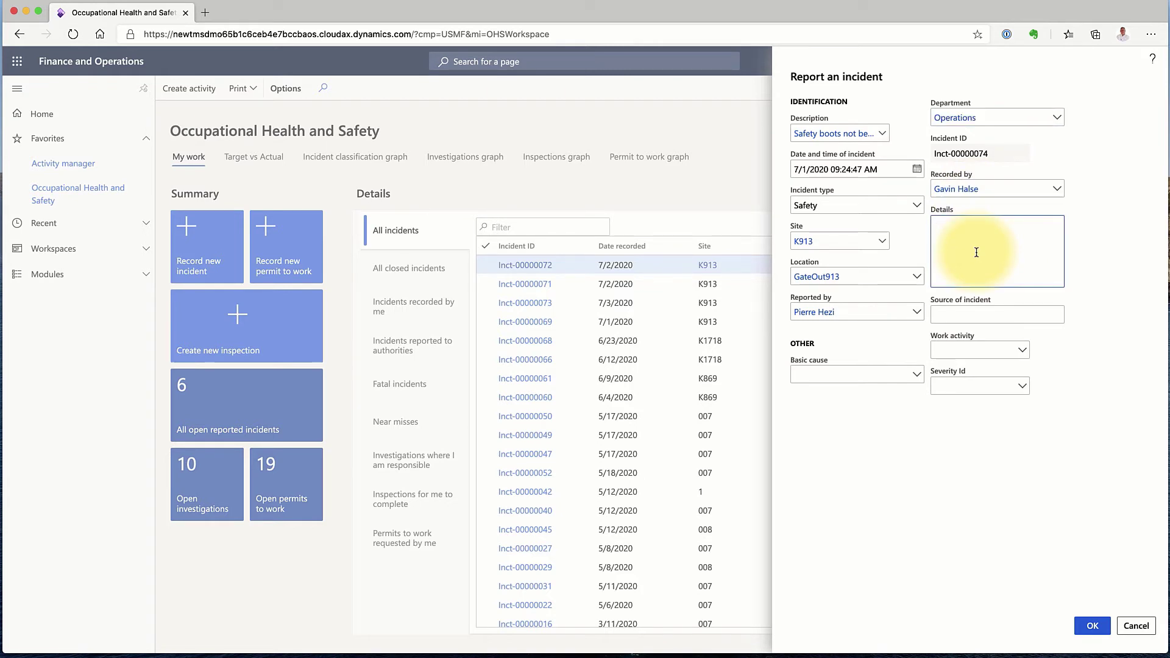
text(Construction workers were not wearing appropriate PPE.  They wer)
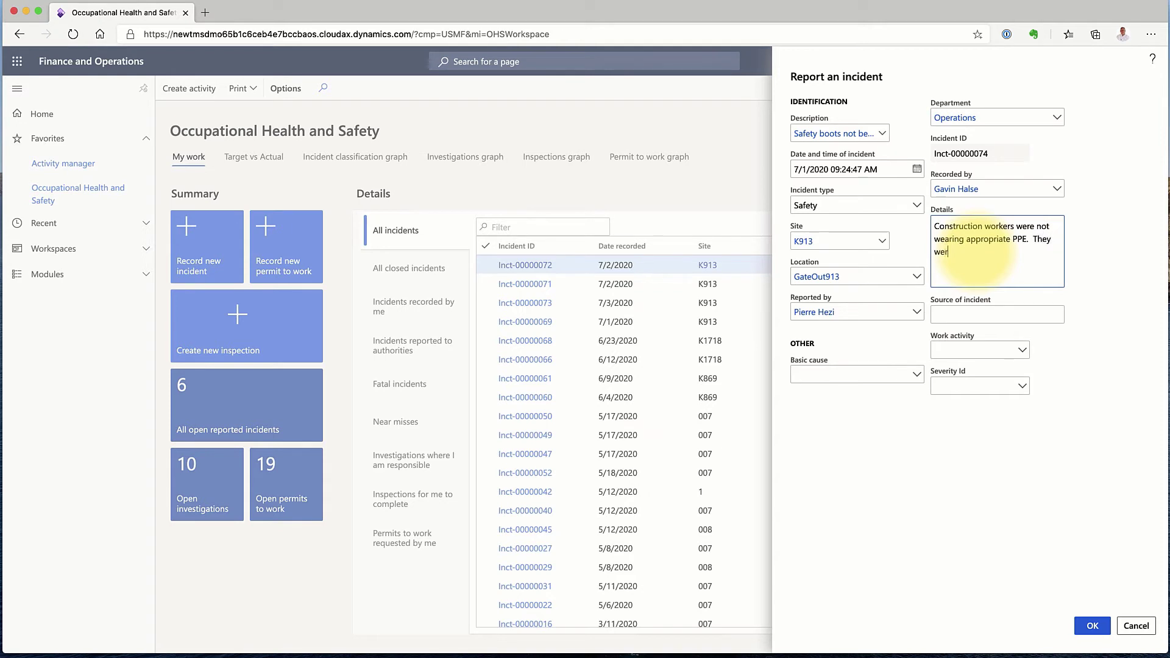
text(e asked to leave site.)
key(Tab)
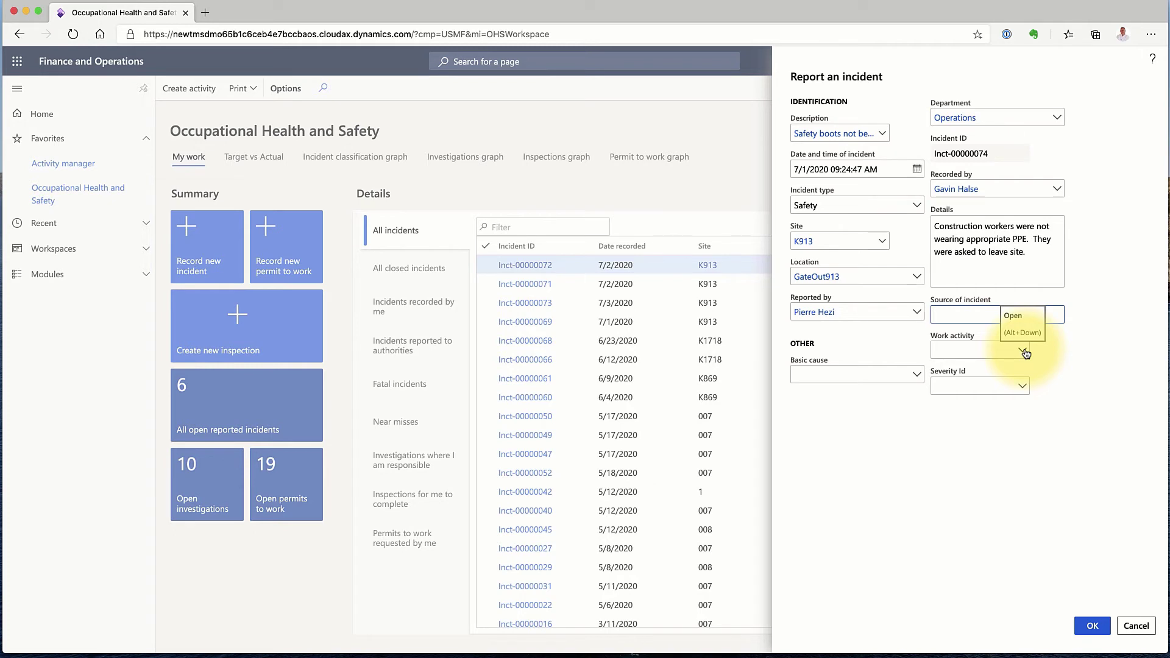
Step: Set work activity 06 (Construction - New) and severity Minor
click(1023, 351)
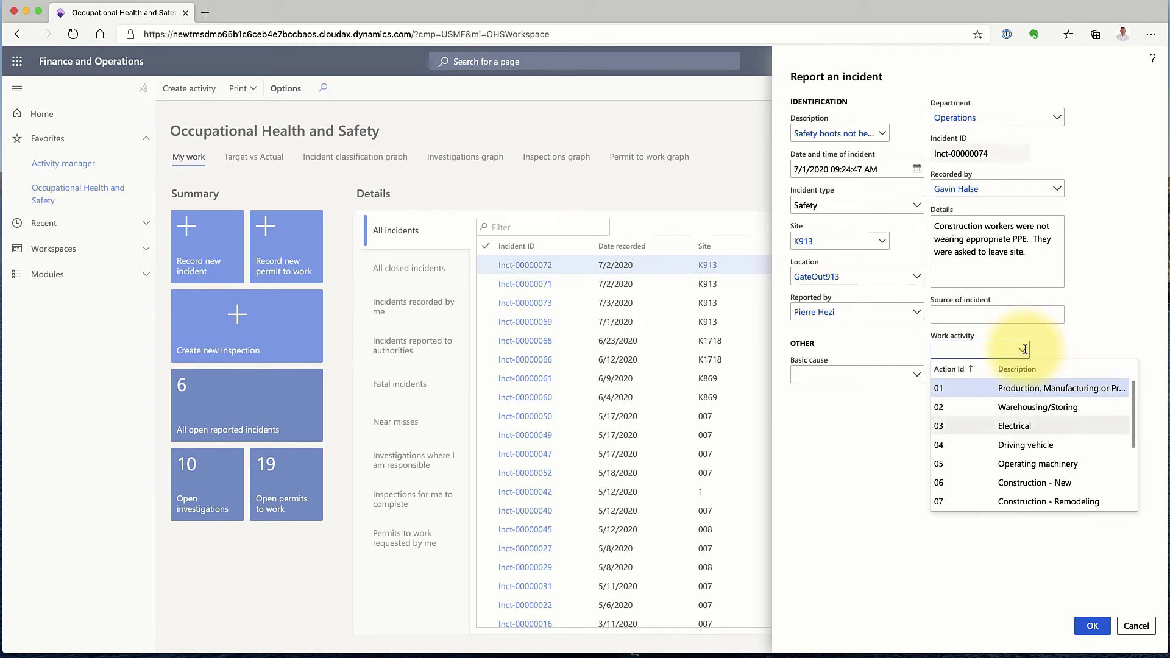
click(1071, 483)
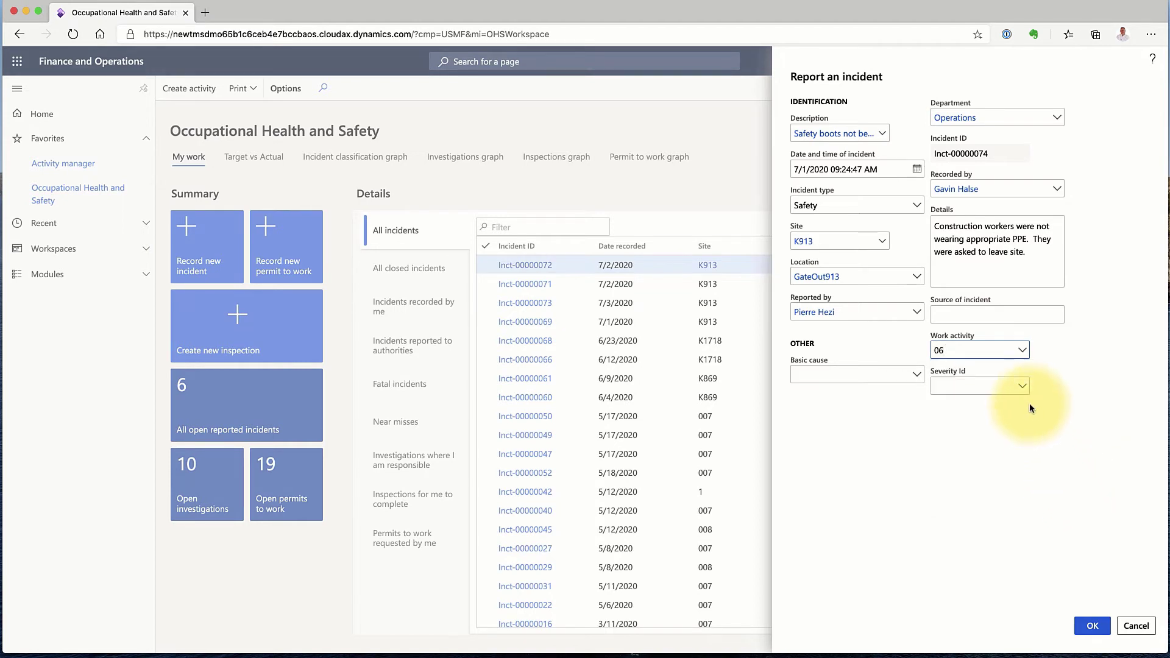
click(1021, 388)
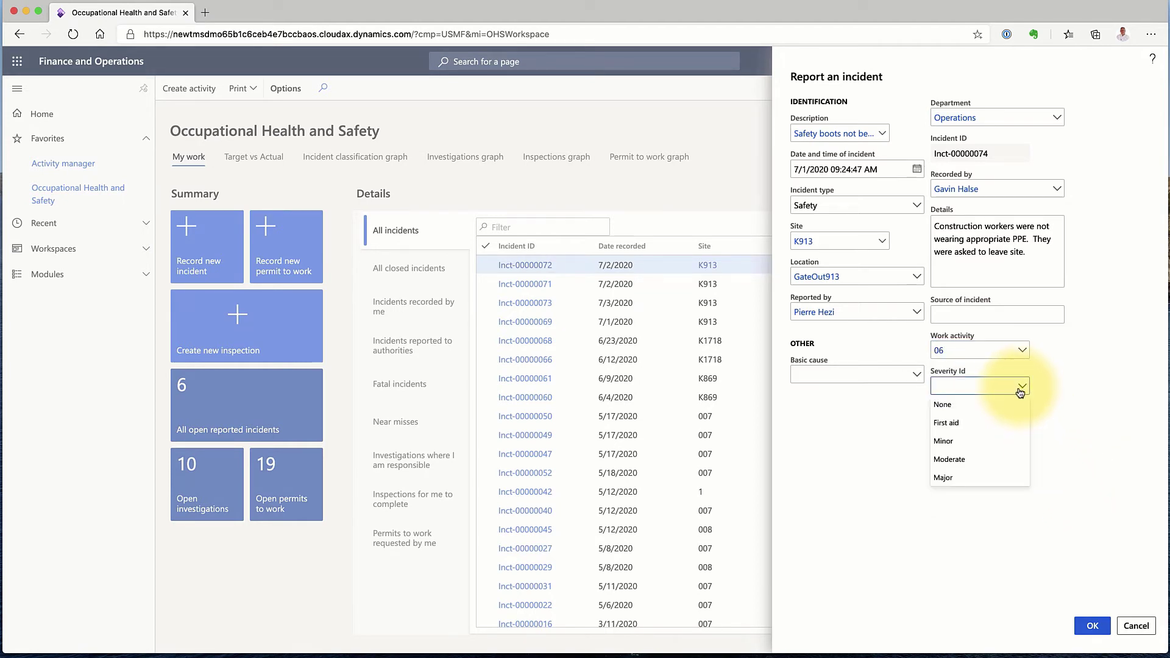
click(952, 442)
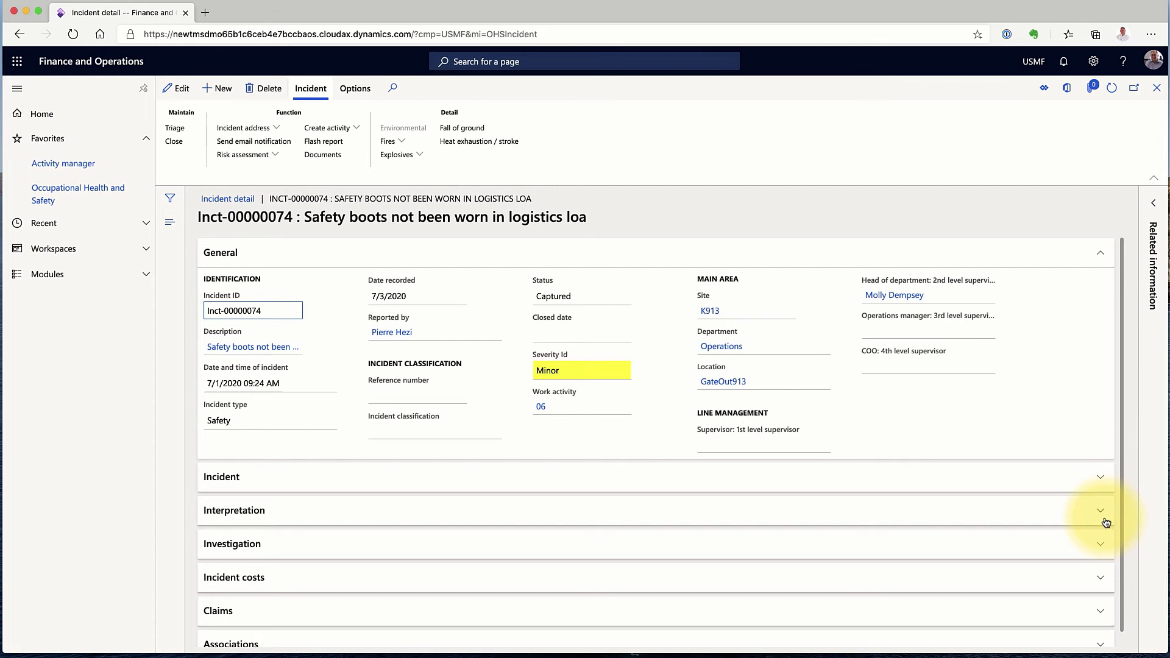
Step: Scroll through the detail page of the newly recorded incident Inct-00000074
scroll(597, 327, down, 1)
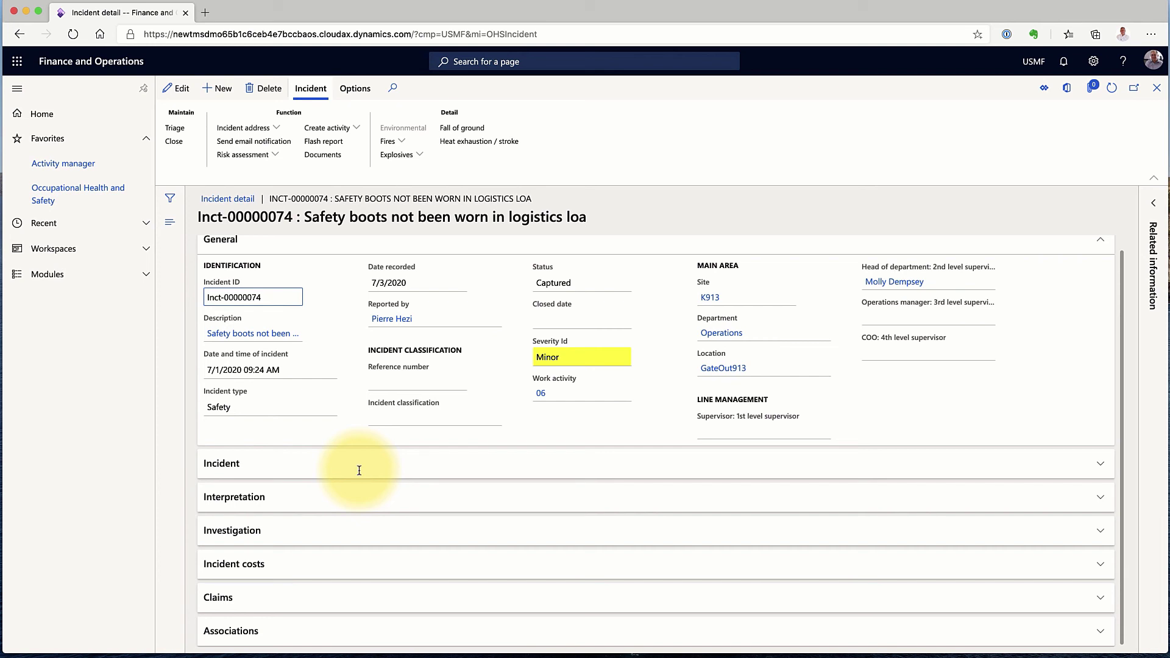
Step: Send an email notification about incident Inct-00000074 to the SHEQ Manager
click(277, 142)
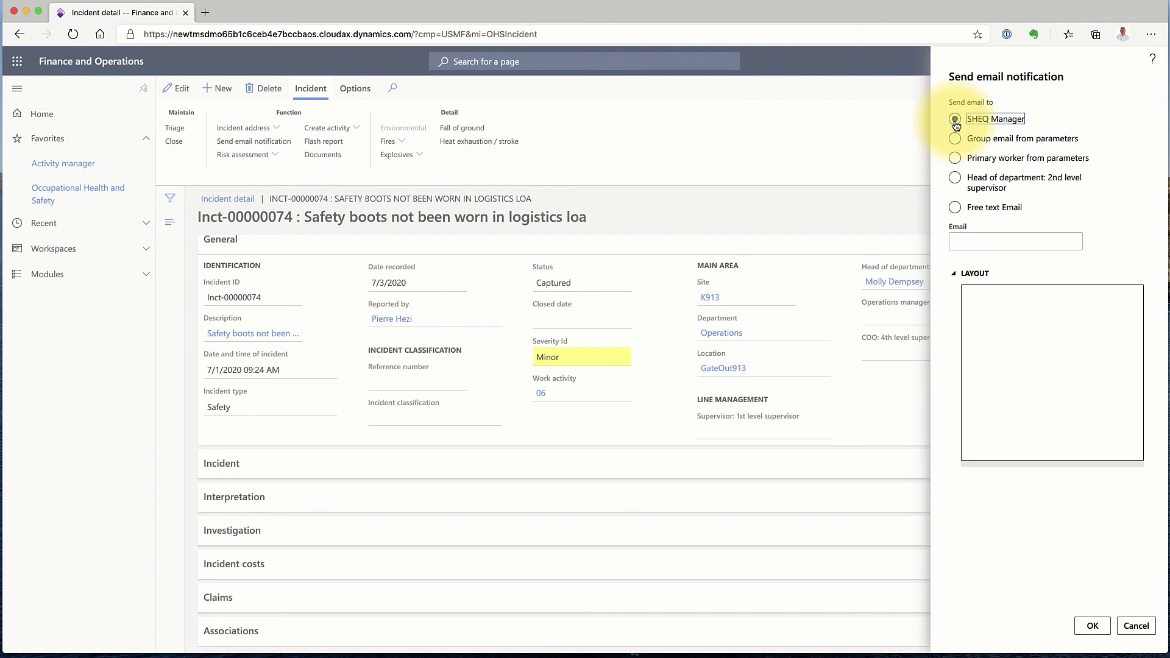
key(Return)
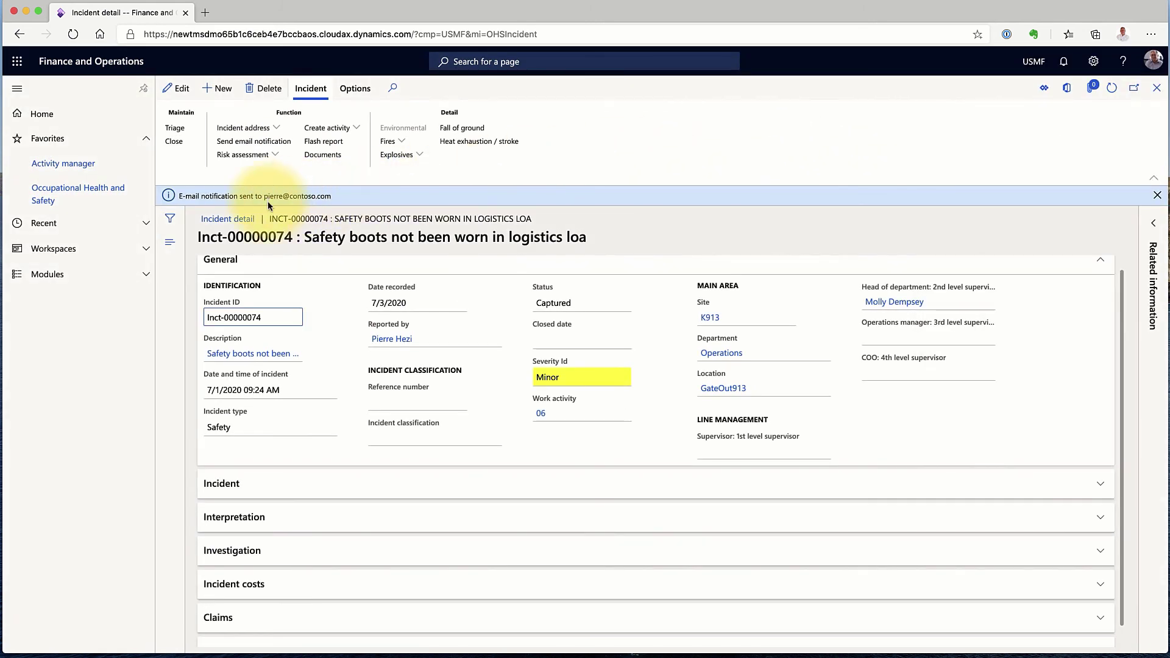